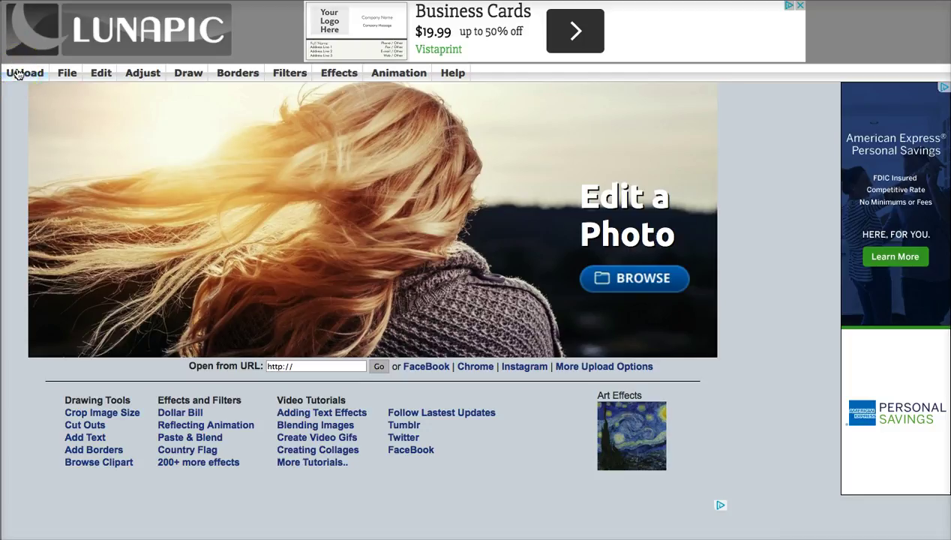
# Browse the File, Edit, Adjust, Draw, Borders, Filters, Effects and Animation menus, then go to Upload Multiple Images
pyautogui.click(67, 74)
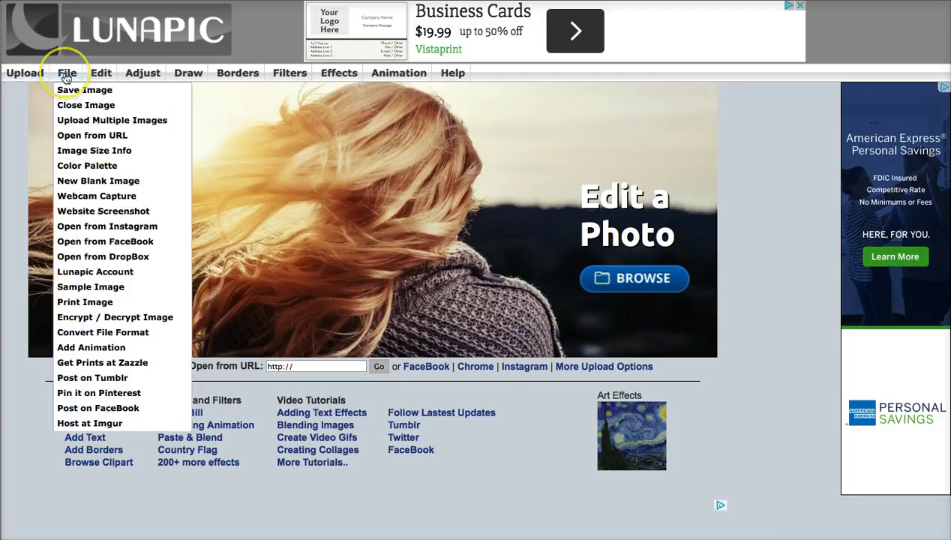
pyautogui.click(100, 74)
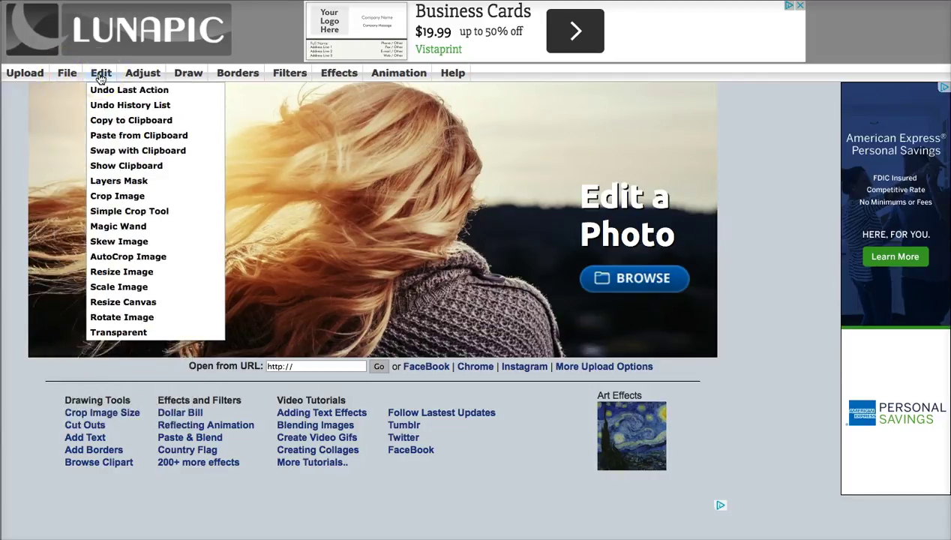
pyautogui.click(131, 75)
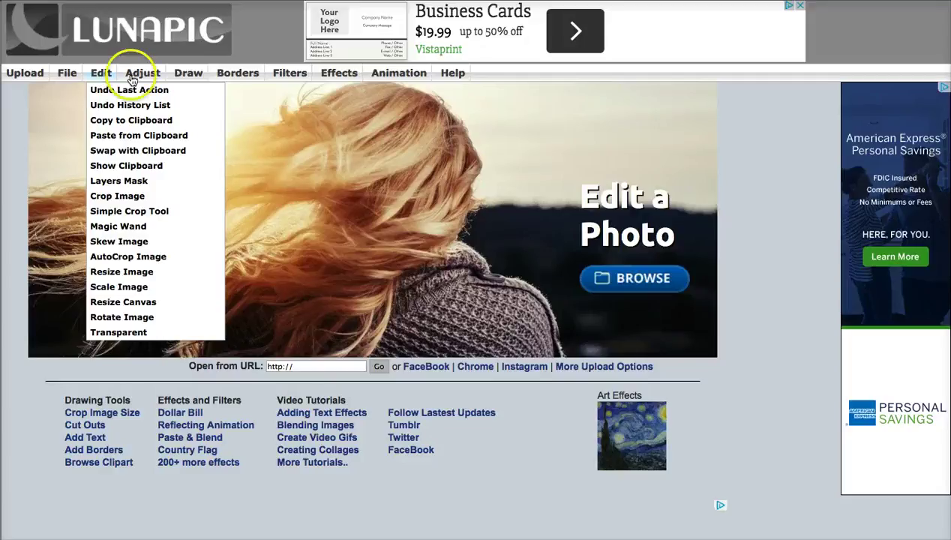
pyautogui.click(188, 74)
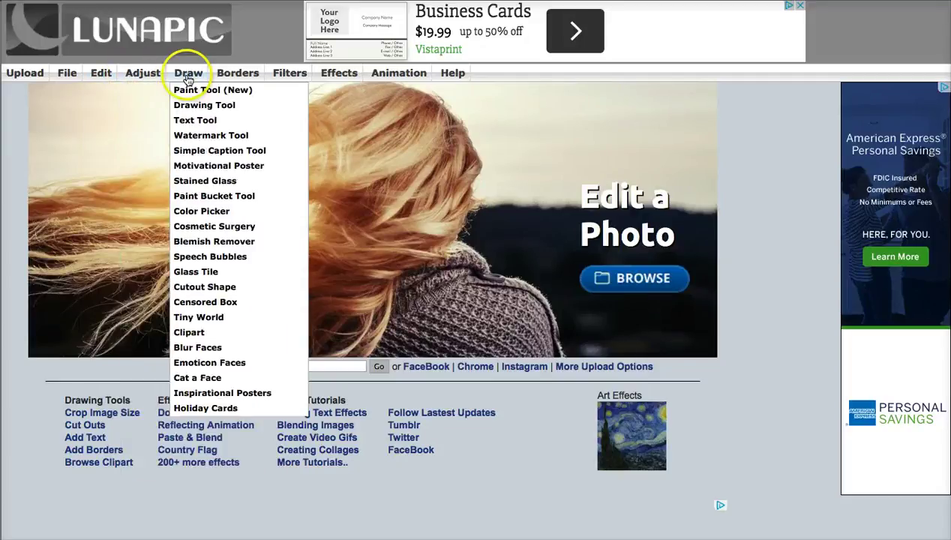
pyautogui.click(239, 75)
pyautogui.click(290, 75)
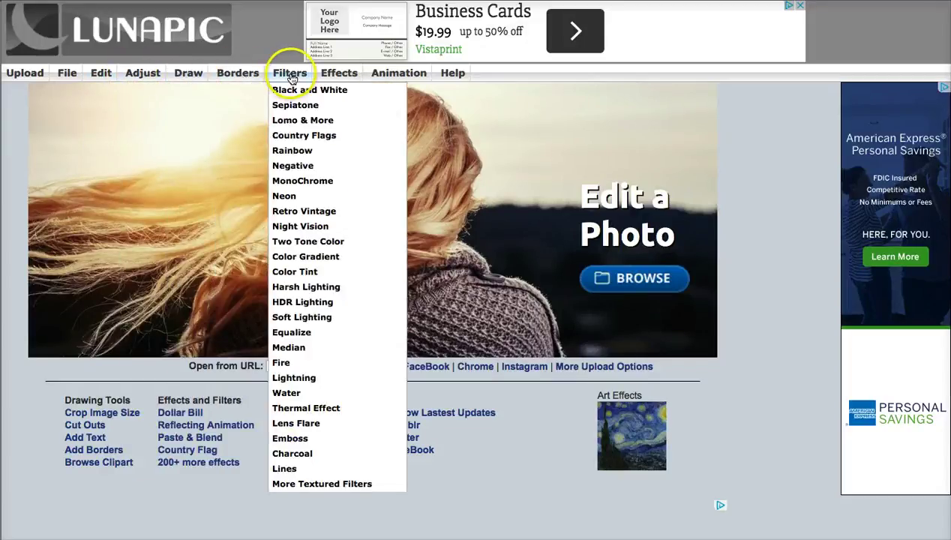
pyautogui.click(336, 75)
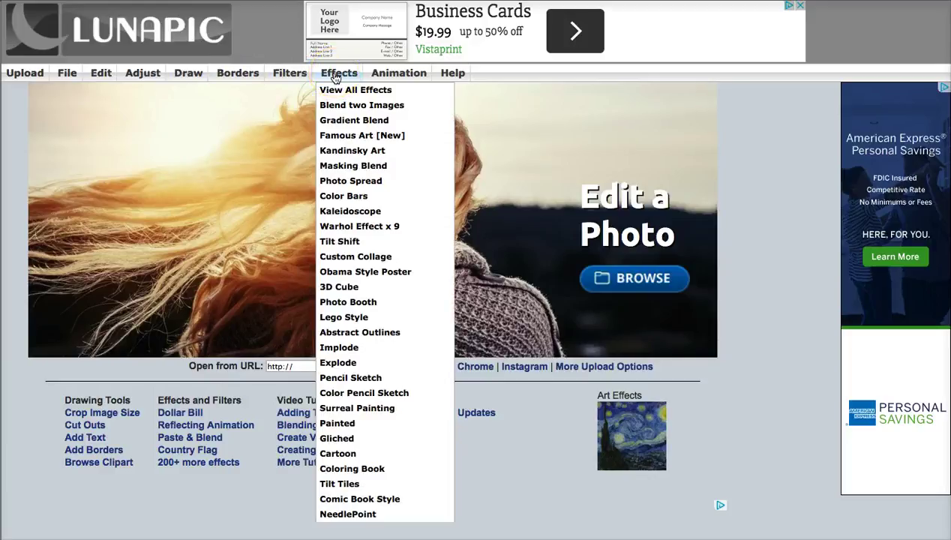
pyautogui.click(390, 74)
pyautogui.click(66, 74)
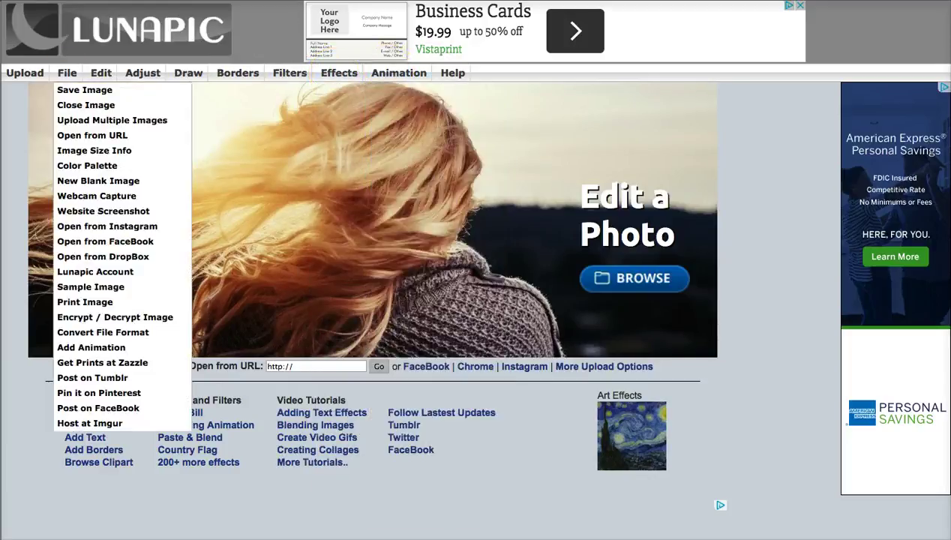
pyautogui.click(25, 74)
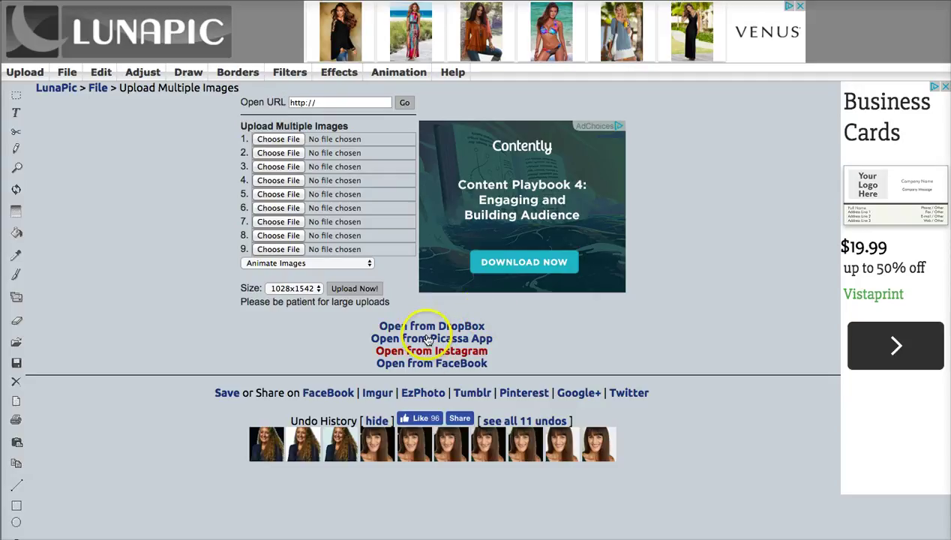
# Select the profile headshot JPG from the computer for the first upload slot
pyautogui.click(266, 139)
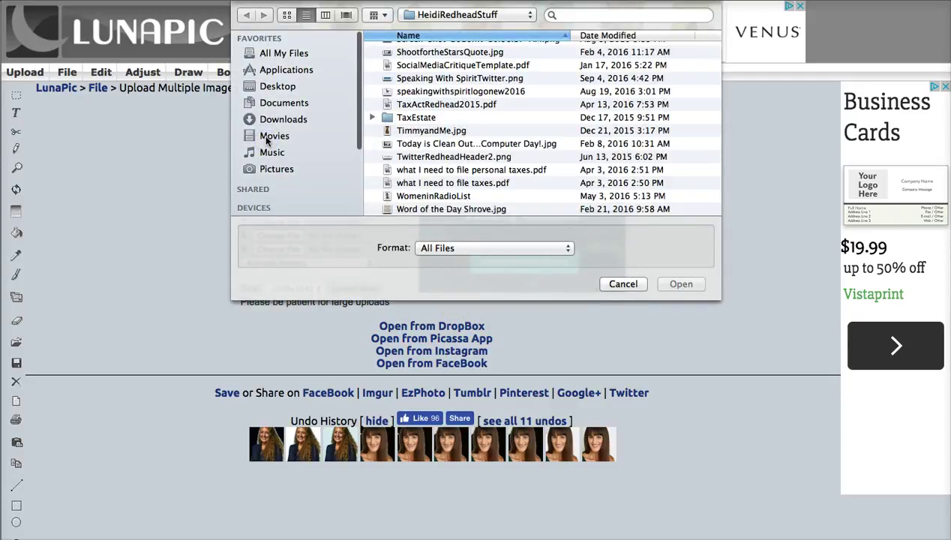
pyautogui.scroll(3, 491, 122)
pyautogui.scroll(10, 492, 124)
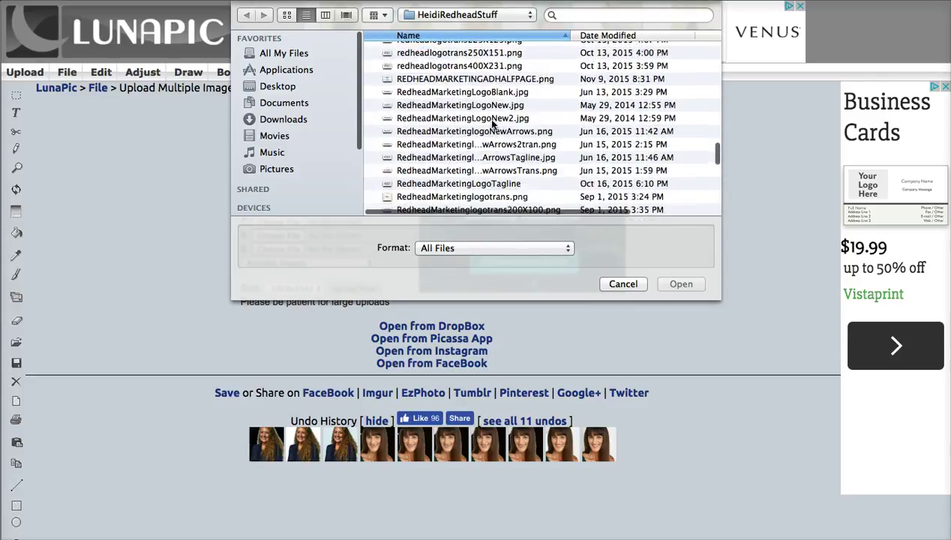
pyautogui.scroll(10, 492, 125)
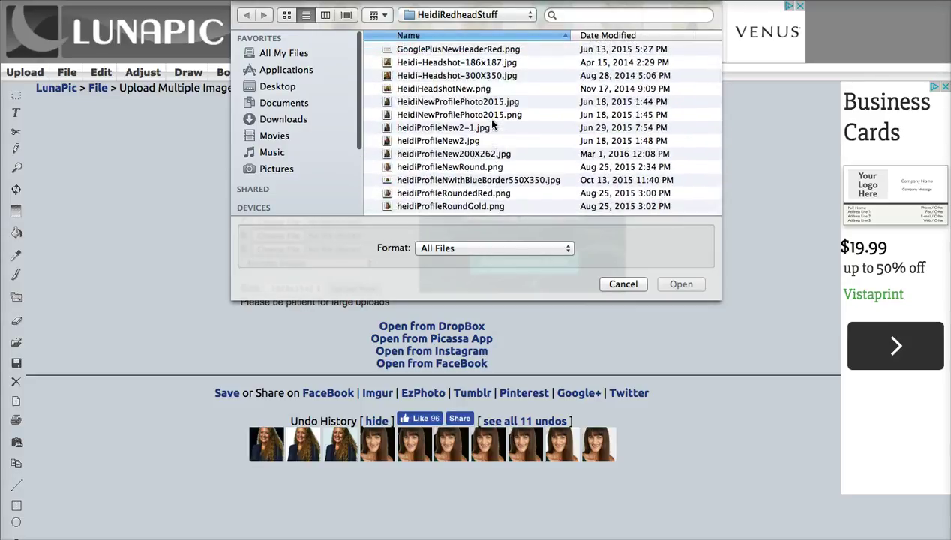
pyautogui.scroll(1, 492, 125)
pyautogui.hscroll(1, 492, 123)
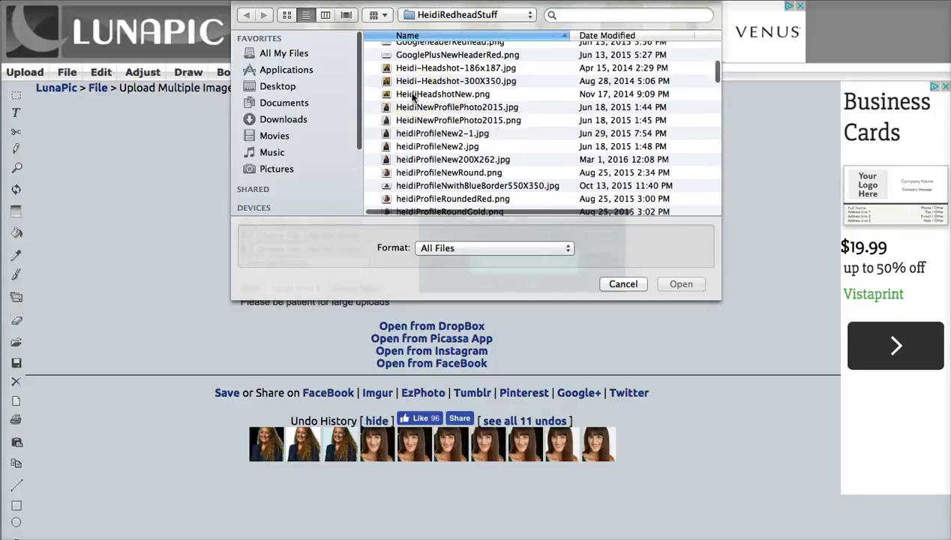
pyautogui.click(437, 146)
pyautogui.click(680, 284)
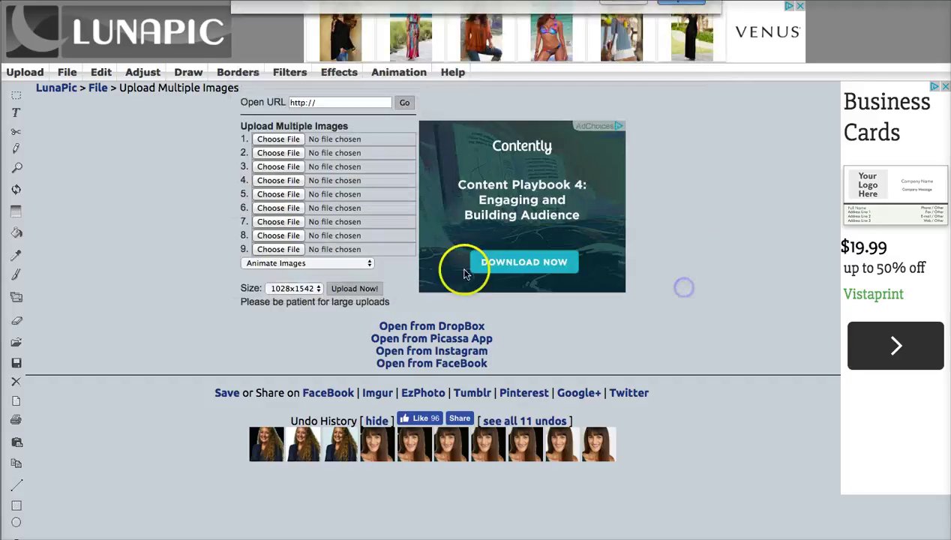
# Upload the chosen headshot, loading the 509x667 photo into the editor
pyautogui.click(353, 288)
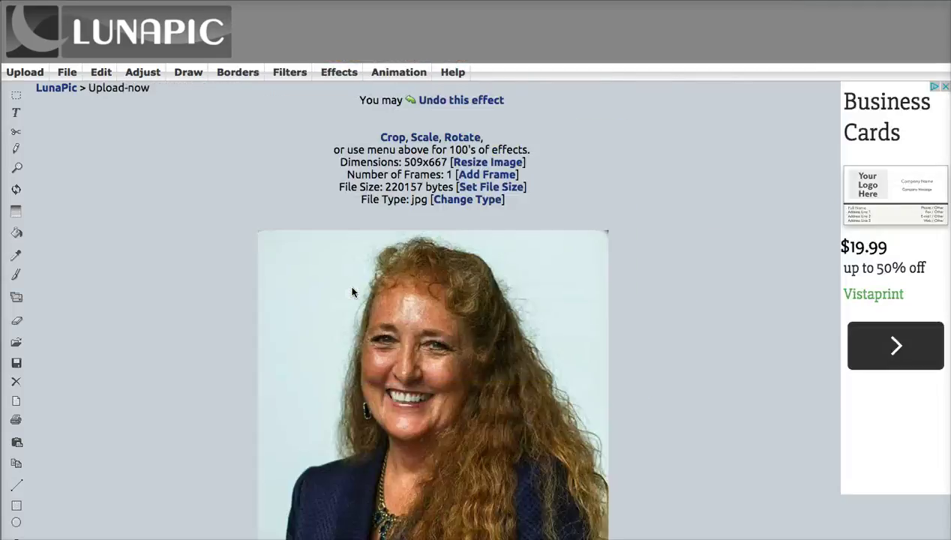
pyautogui.scroll(-1, 692, 255)
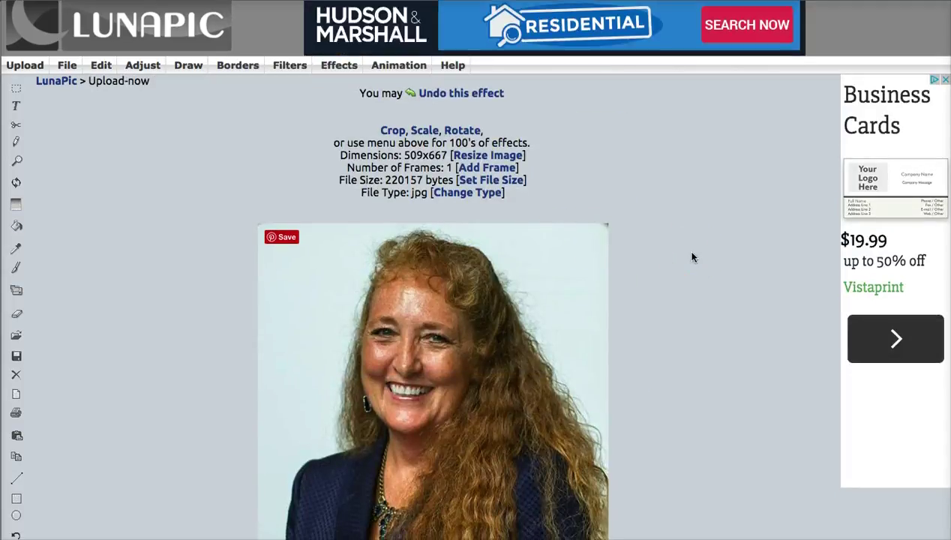
pyautogui.scroll(-5, 692, 257)
pyautogui.scroll(2, 692, 258)
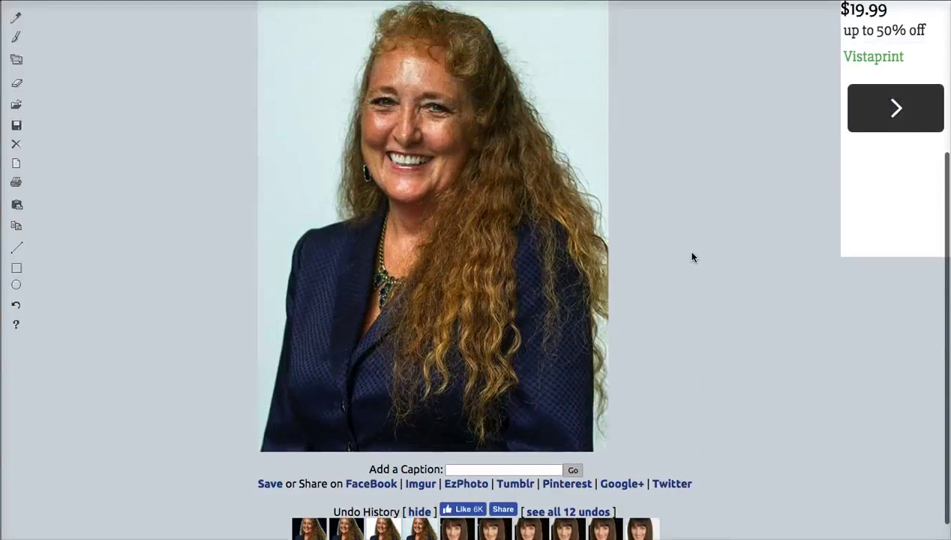
pyautogui.scroll(5, 693, 257)
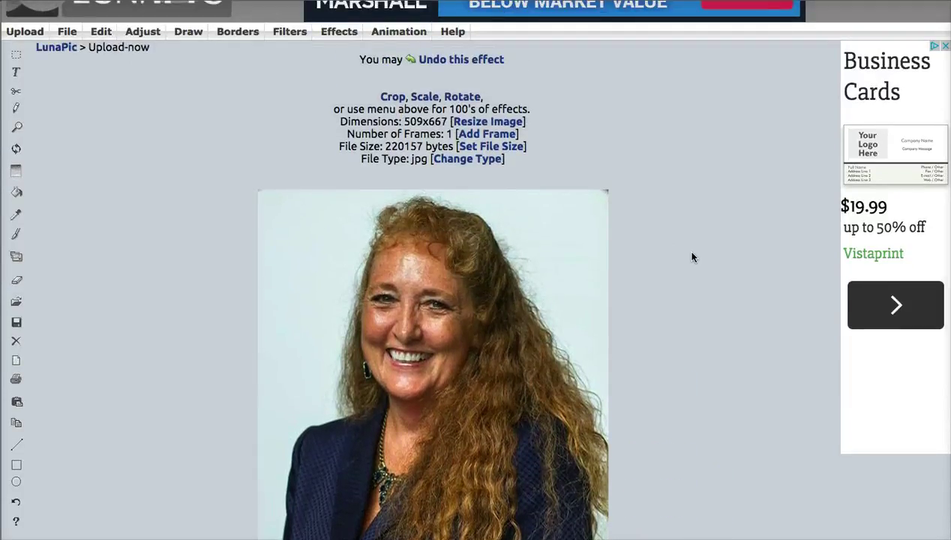
# Open the Edit > Transparent page for the headshot
pyautogui.click(67, 31)
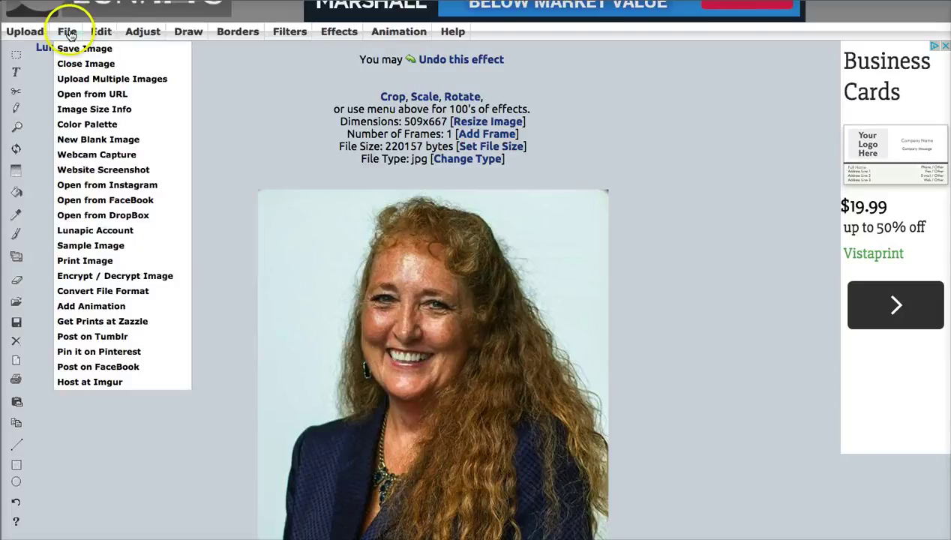
pyautogui.click(101, 31)
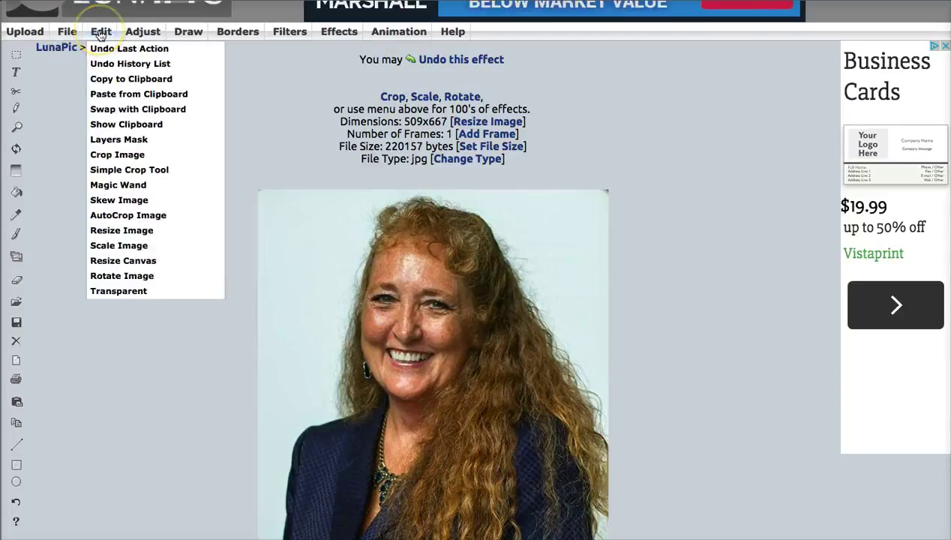
pyautogui.click(97, 292)
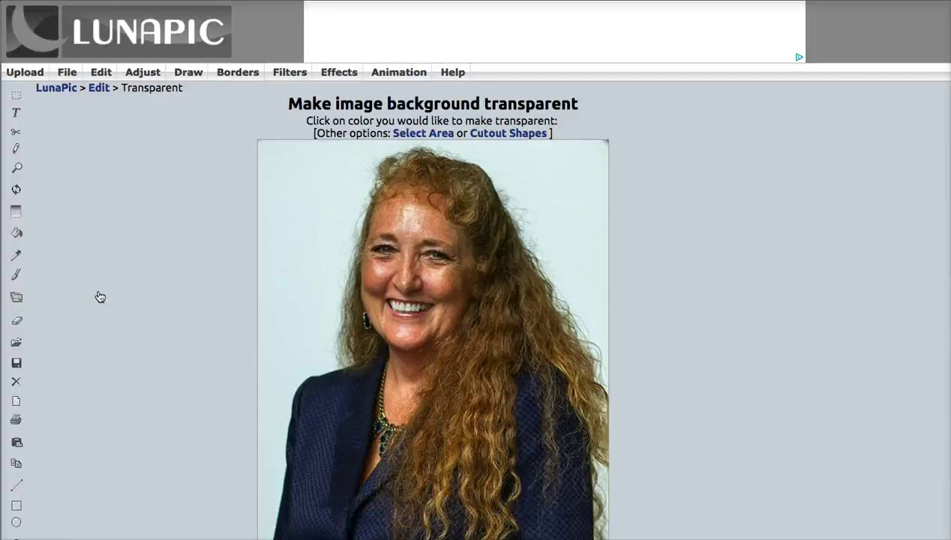
pyautogui.click(101, 72)
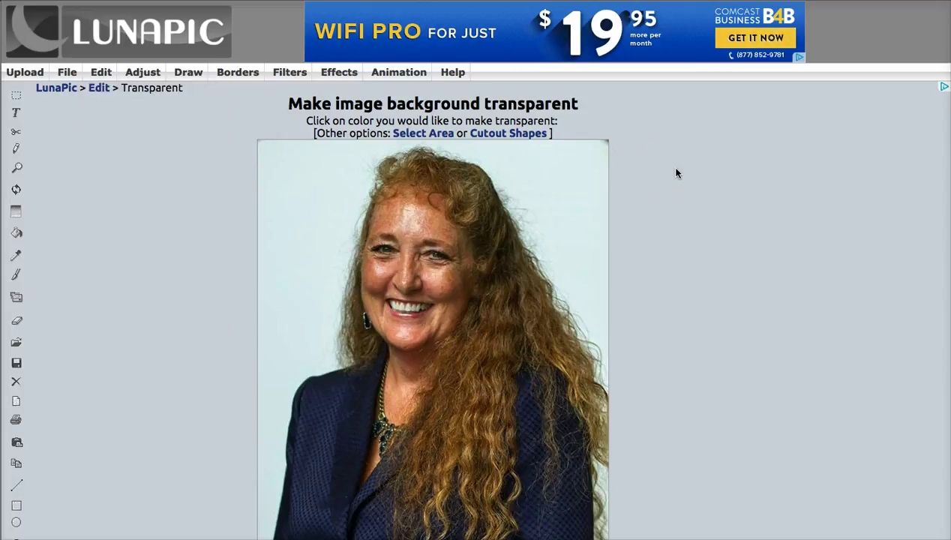
pyautogui.click(309, 177)
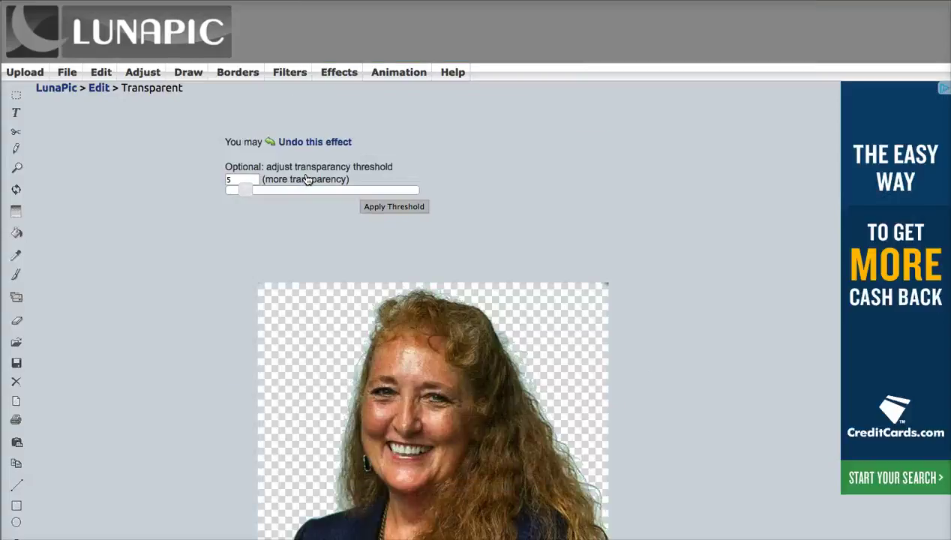
pyautogui.scroll(-4, 307, 179)
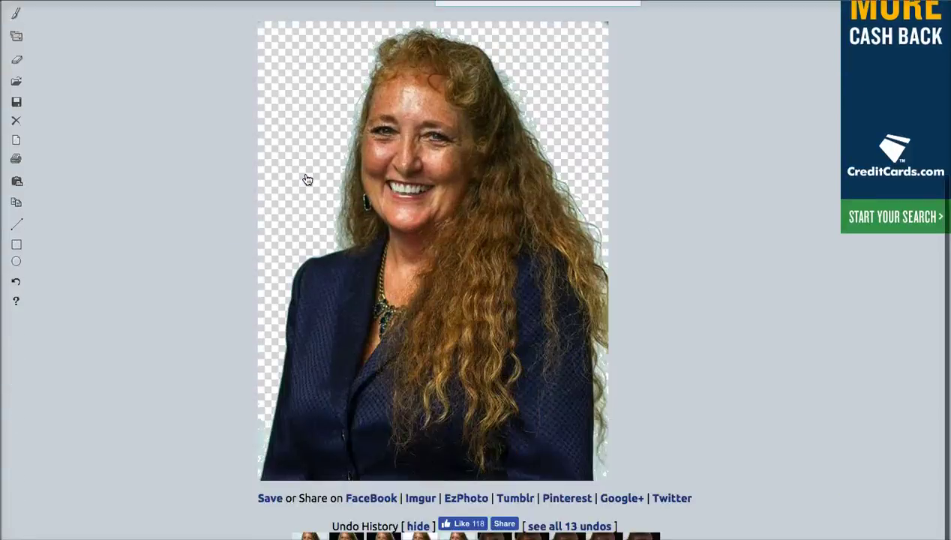
pyautogui.scroll(2, 307, 180)
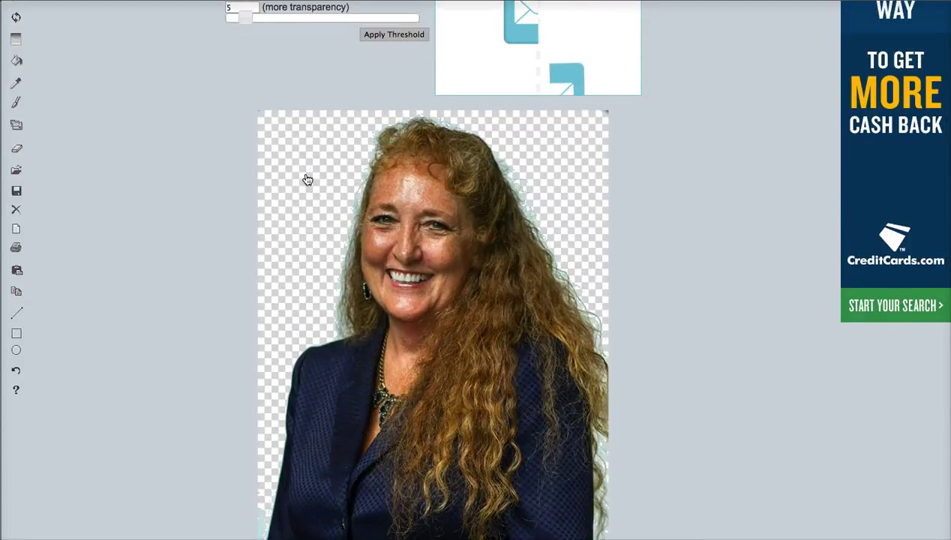
pyautogui.scroll(3, 308, 179)
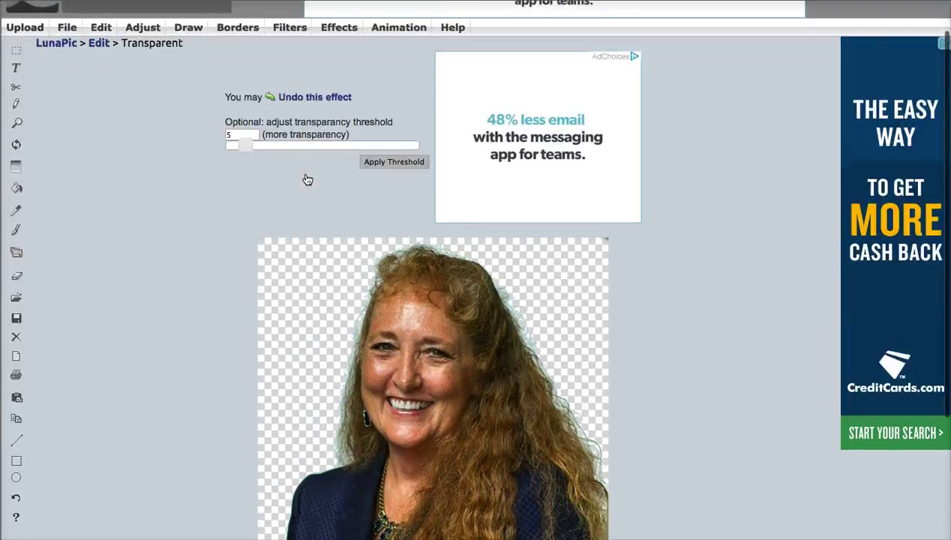
pyautogui.scroll(-2, 307, 179)
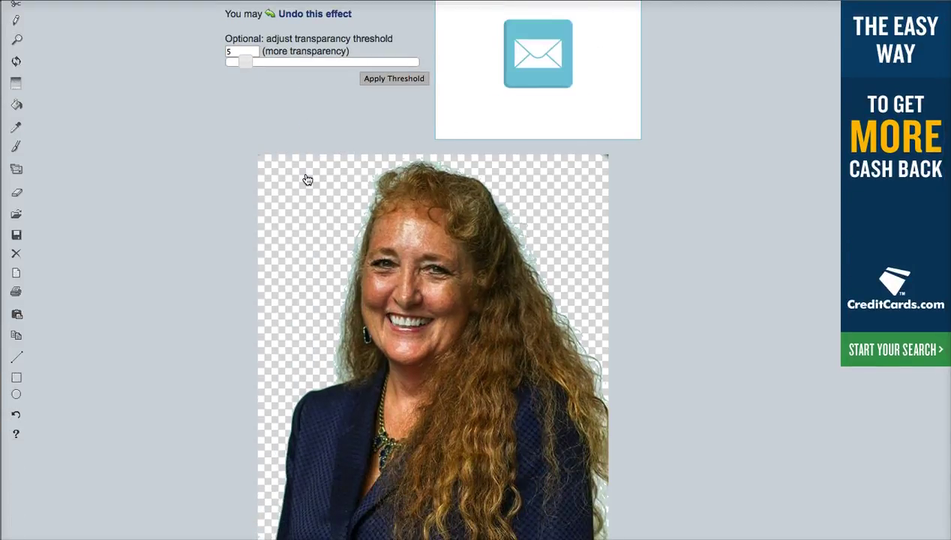
pyautogui.scroll(-3, 307, 179)
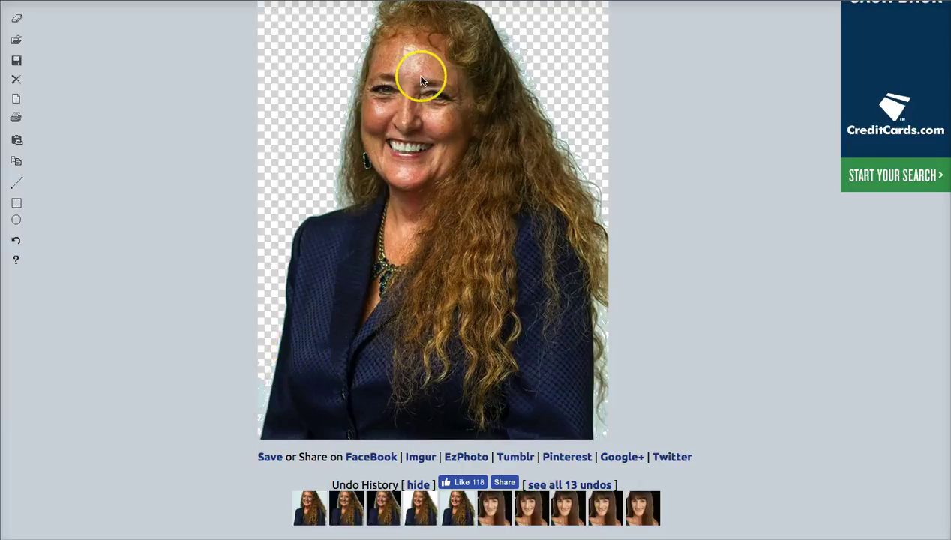
pyautogui.scroll(5, 641, 148)
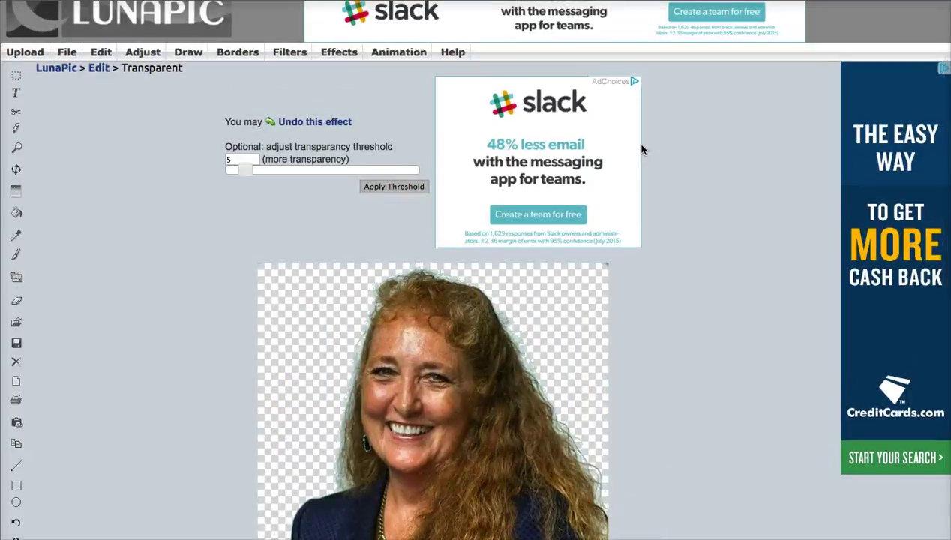
pyautogui.scroll(-5, 641, 149)
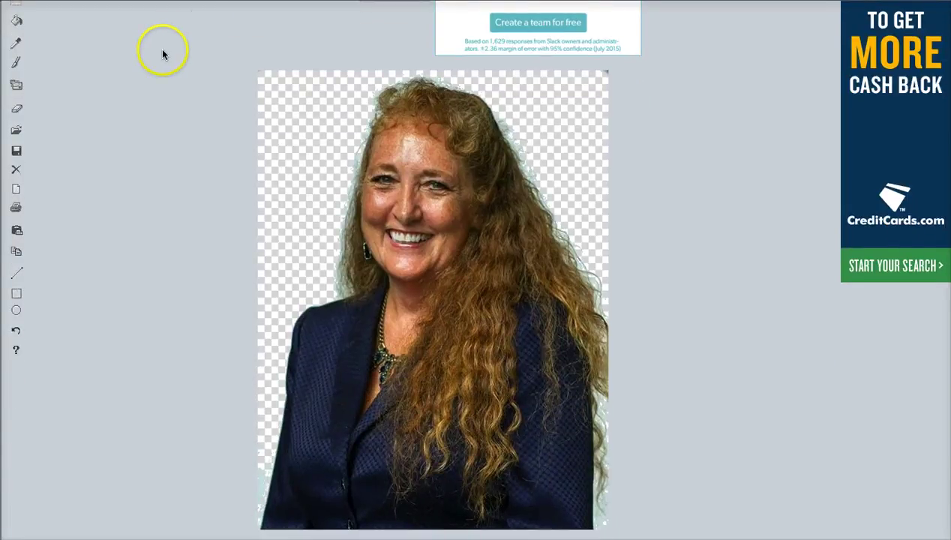
pyautogui.scroll(5, 164, 47)
pyautogui.moveTo(177, 78)
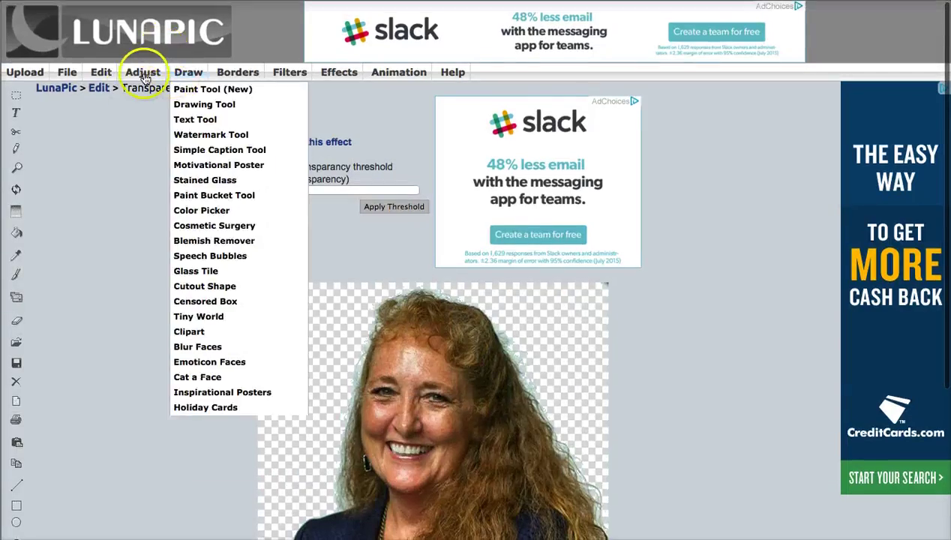
# Go to the File menu's Save Image option to save the headshot as a transparent PNG
pyautogui.moveTo(99, 74)
pyautogui.moveTo(67, 72)
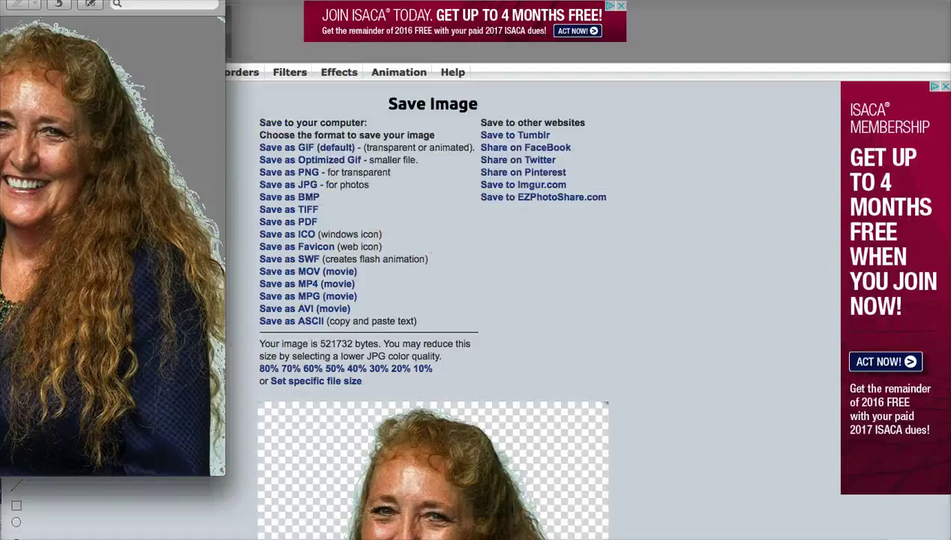
# Enlarge the saved PNG in Preview, then bring LunaPic's Save Image page back to the front
pyautogui.moveTo(77, 99); pyautogui.dragTo(150, 105)
pyautogui.click(70, 9)
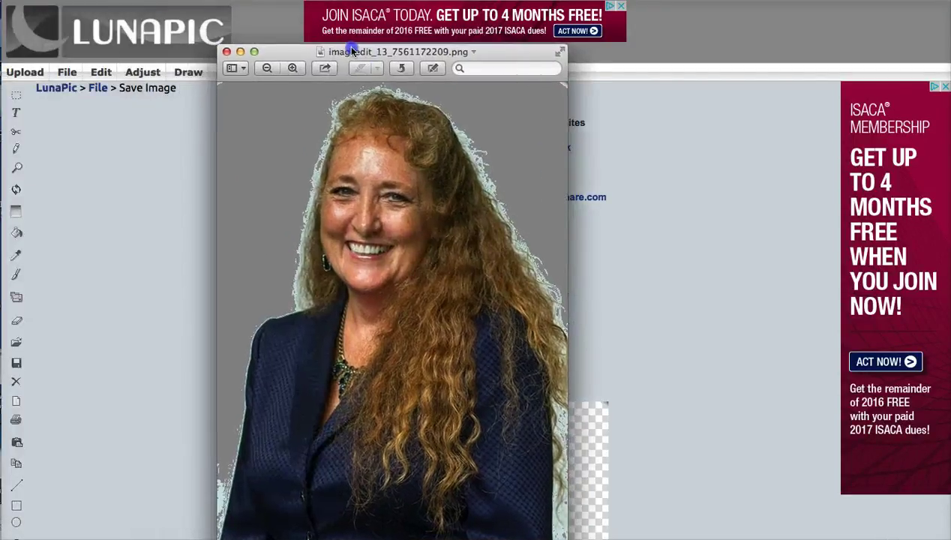
pyautogui.click(358, 201)
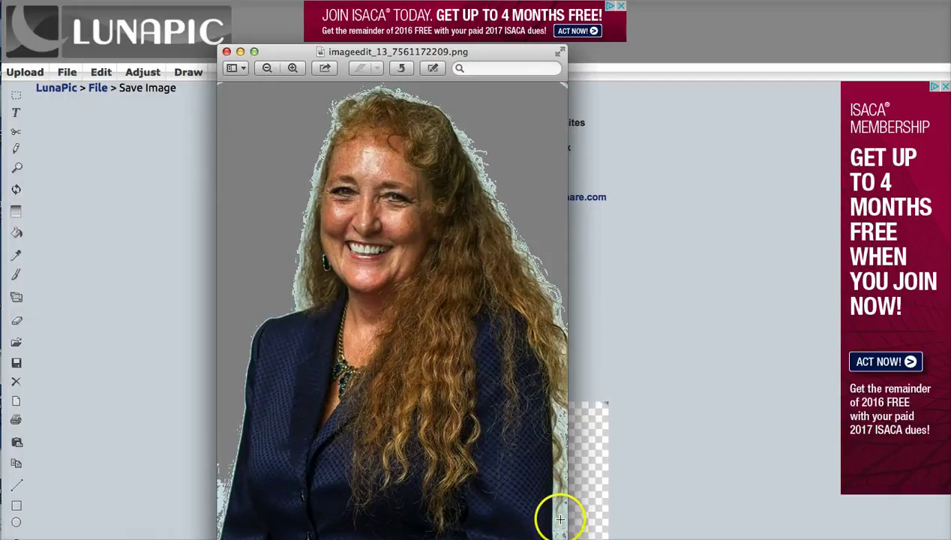
pyautogui.click(650, 243)
pyautogui.click(240, 68)
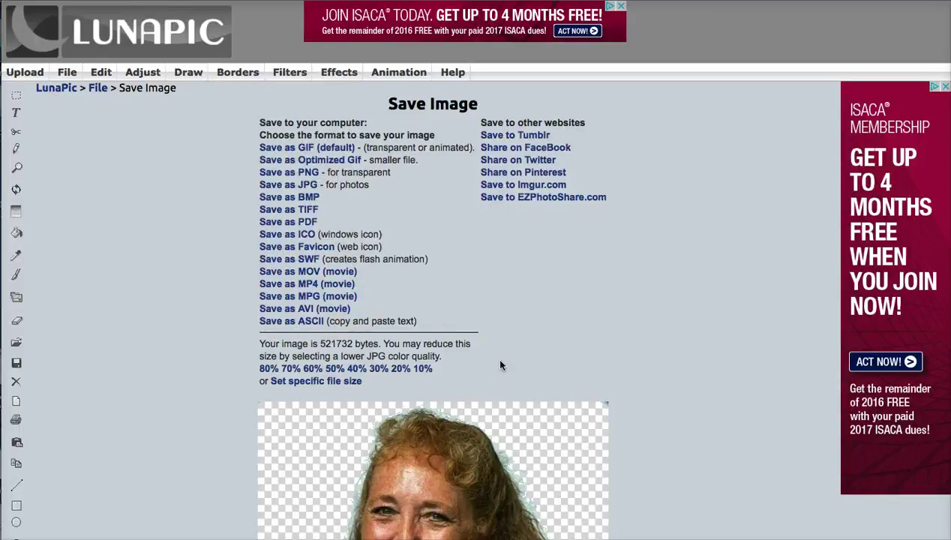
pyautogui.scroll(-1, 501, 365)
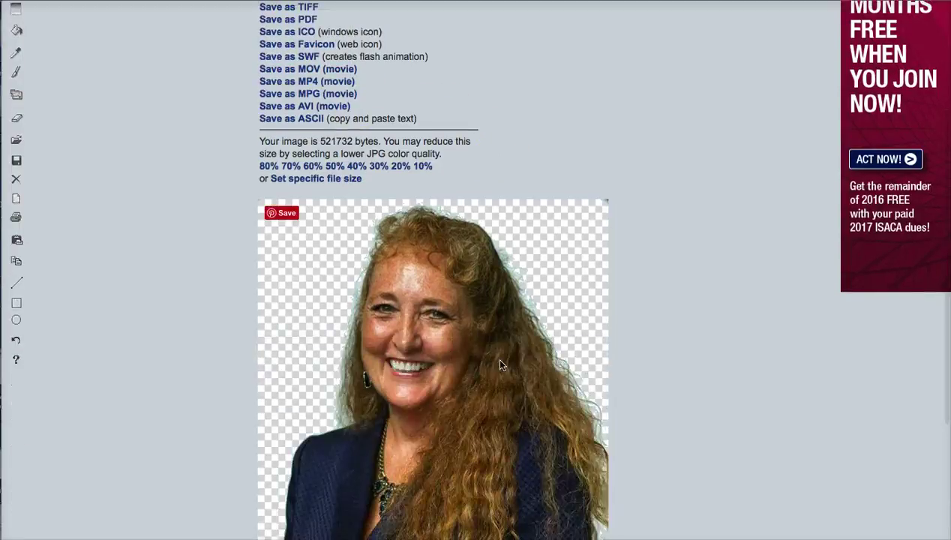
pyautogui.scroll(-3, 501, 365)
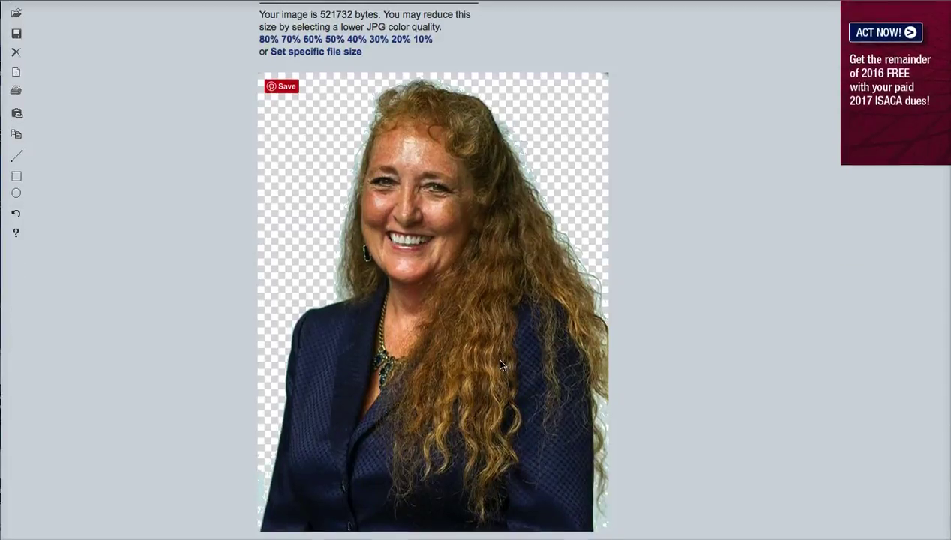
pyautogui.scroll(-1, 503, 365)
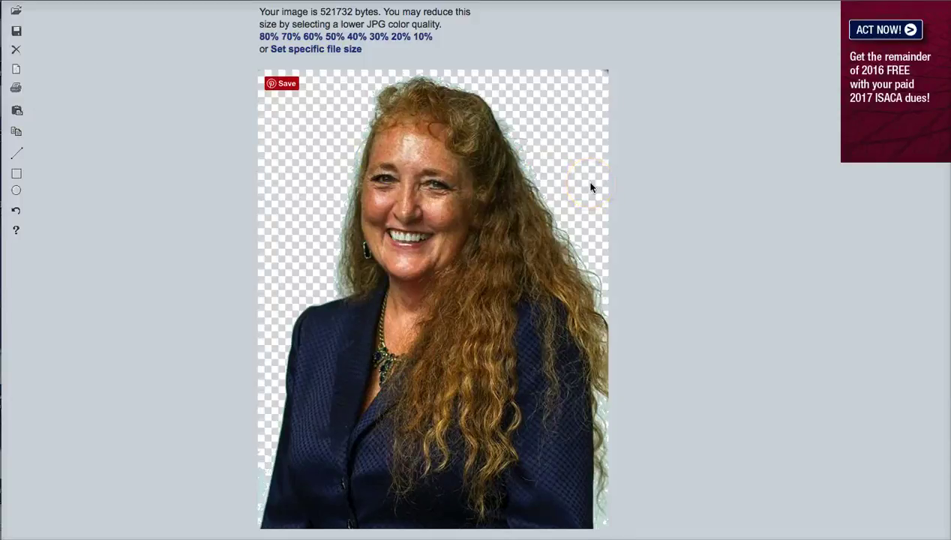
pyautogui.scroll(5, 590, 187)
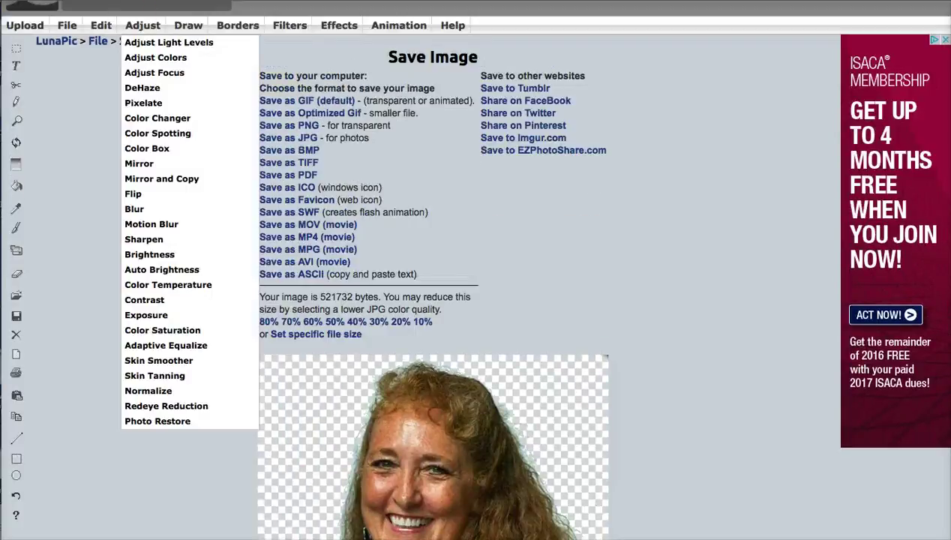
# Rerun Edit > Transparent and remove the light background near the lower-left, leaving a checkerboard
pyautogui.click(30, 27)
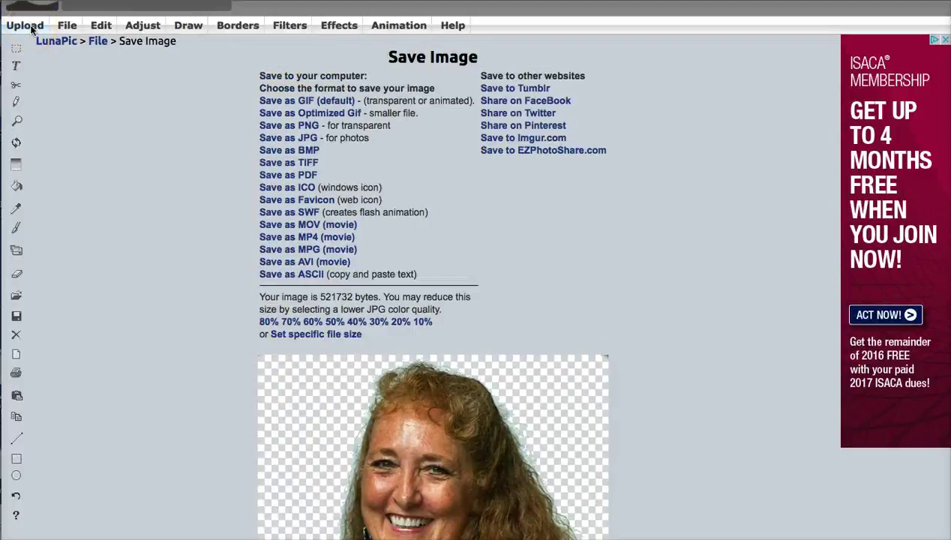
pyautogui.click(45, 27)
pyautogui.scroll(1, 47, 27)
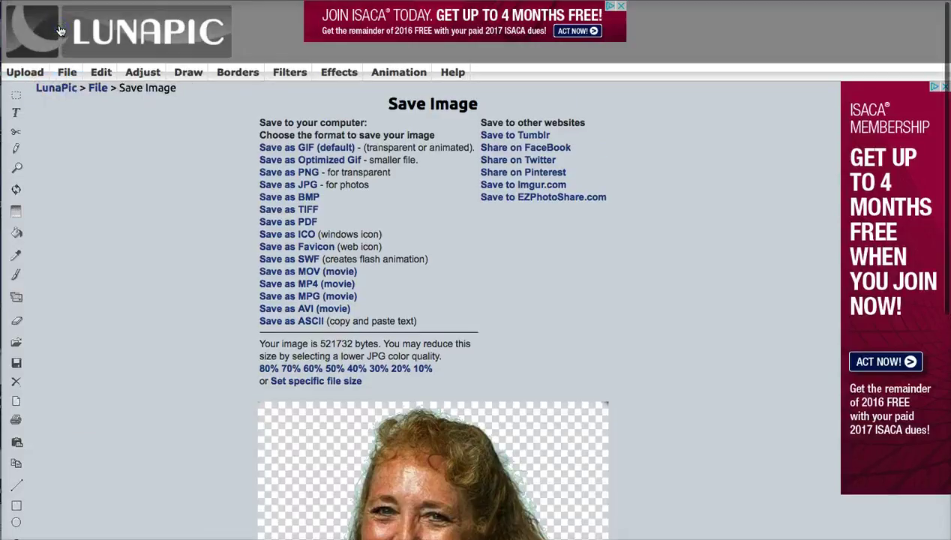
pyautogui.click(81, 30)
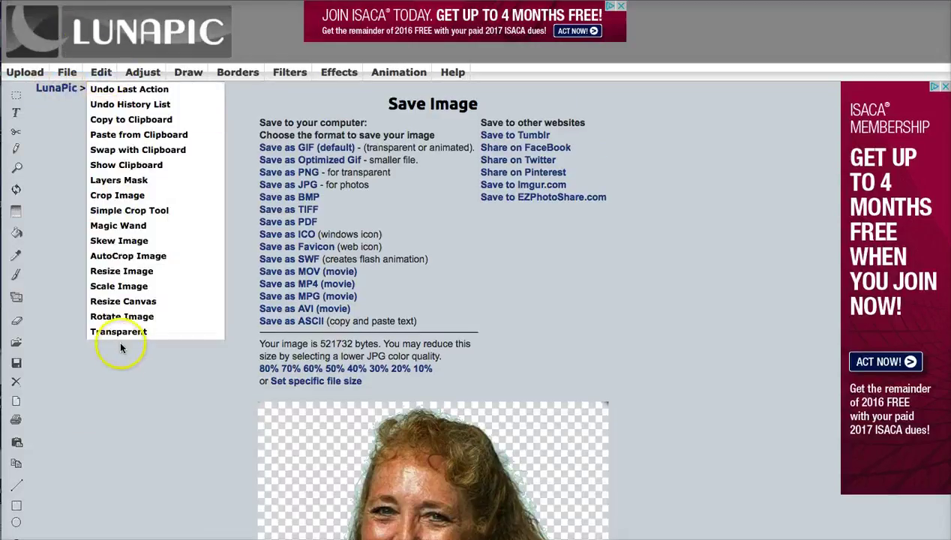
pyautogui.moveTo(102, 72)
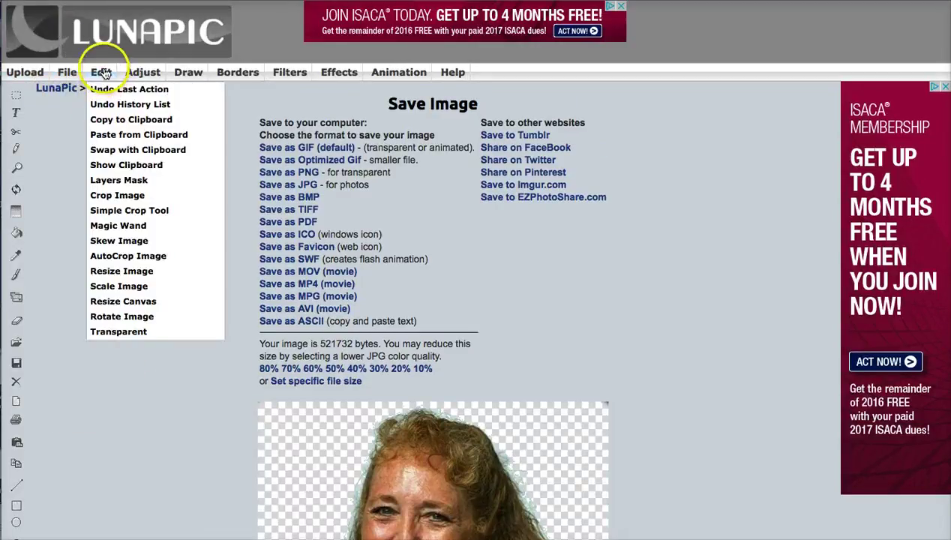
pyautogui.click(107, 335)
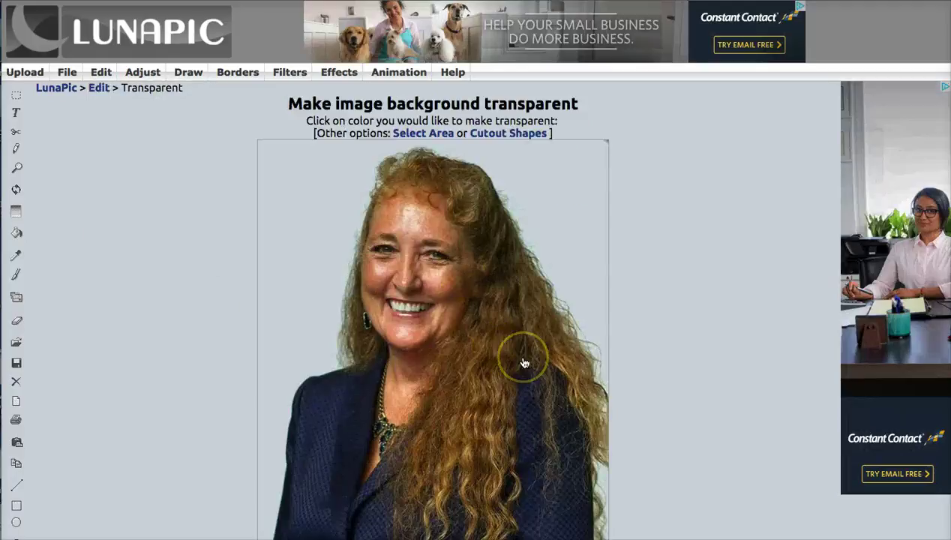
pyautogui.scroll(-3, 524, 363)
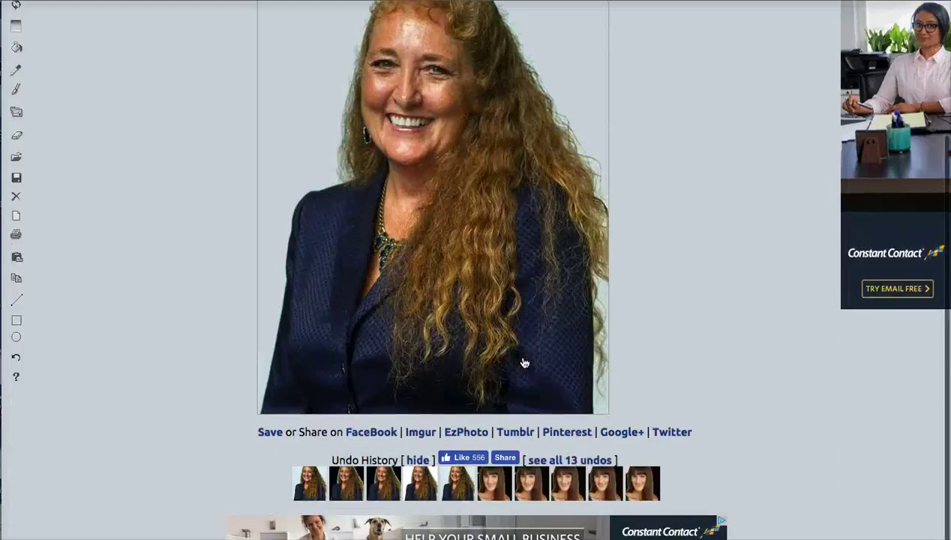
pyautogui.click(264, 372)
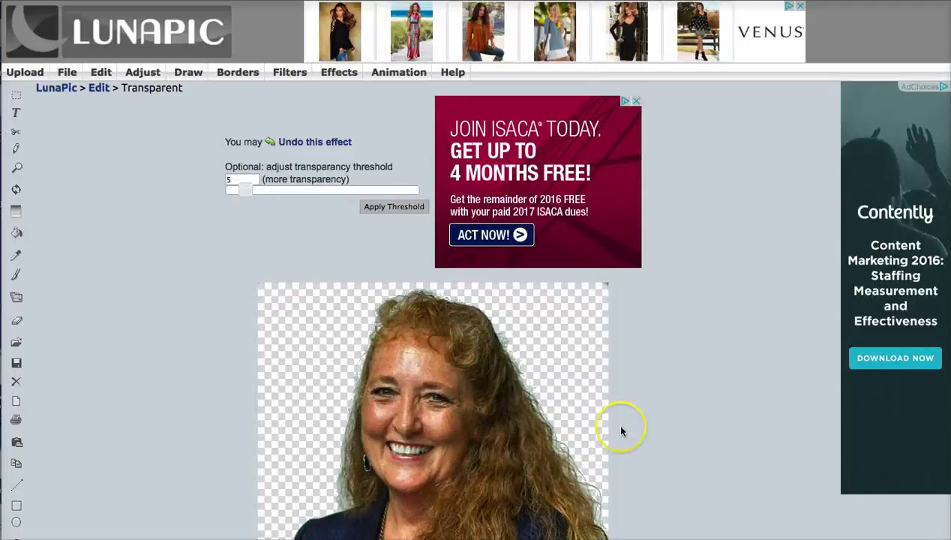
pyautogui.scroll(-2, 620, 431)
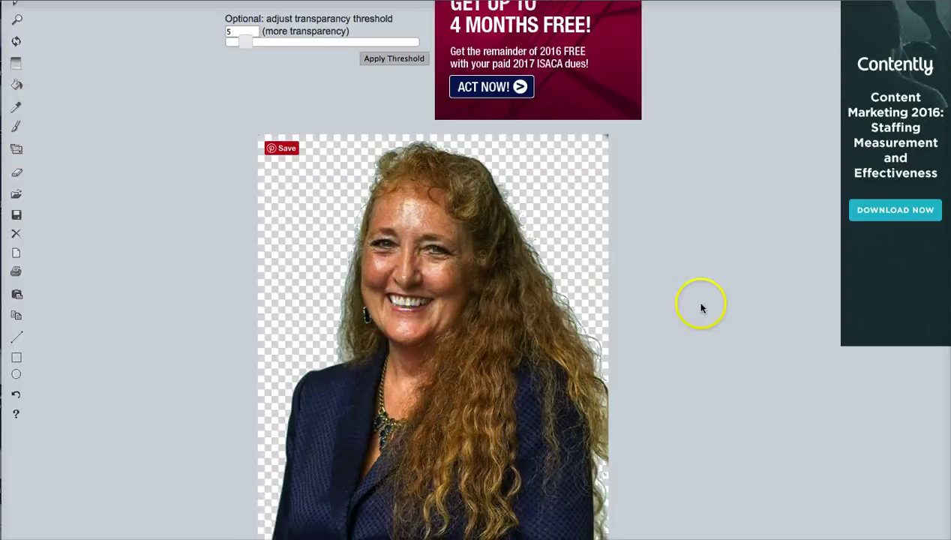
pyautogui.scroll(-2, 661, 306)
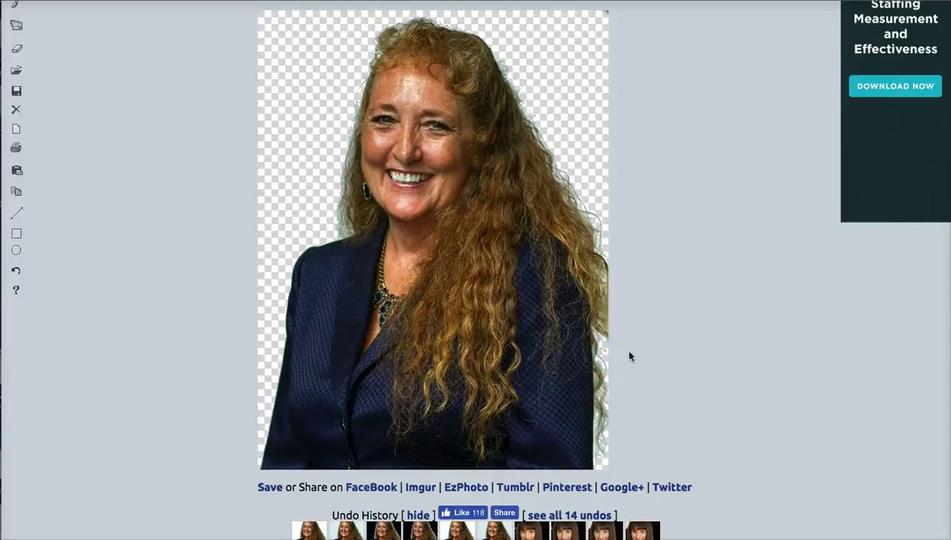
pyautogui.scroll(3, 629, 356)
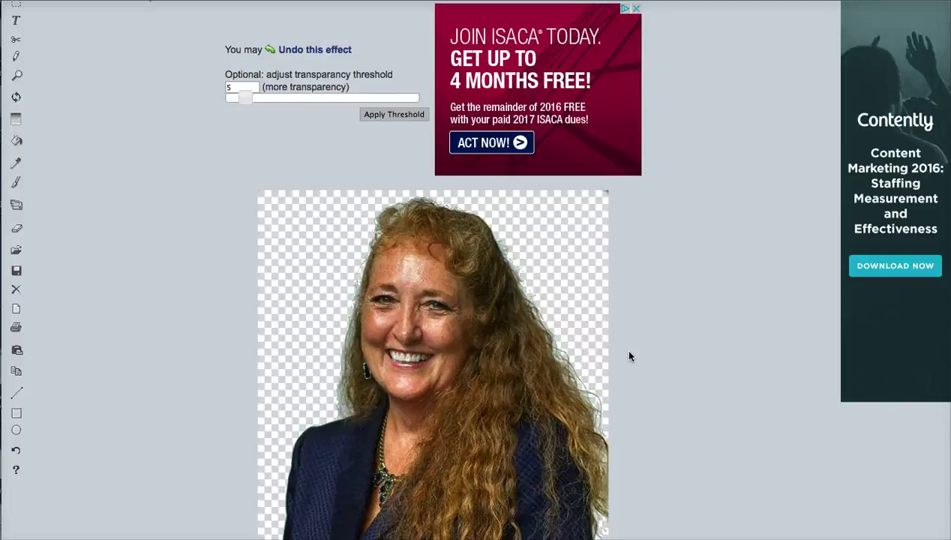
pyautogui.scroll(-5, 629, 356)
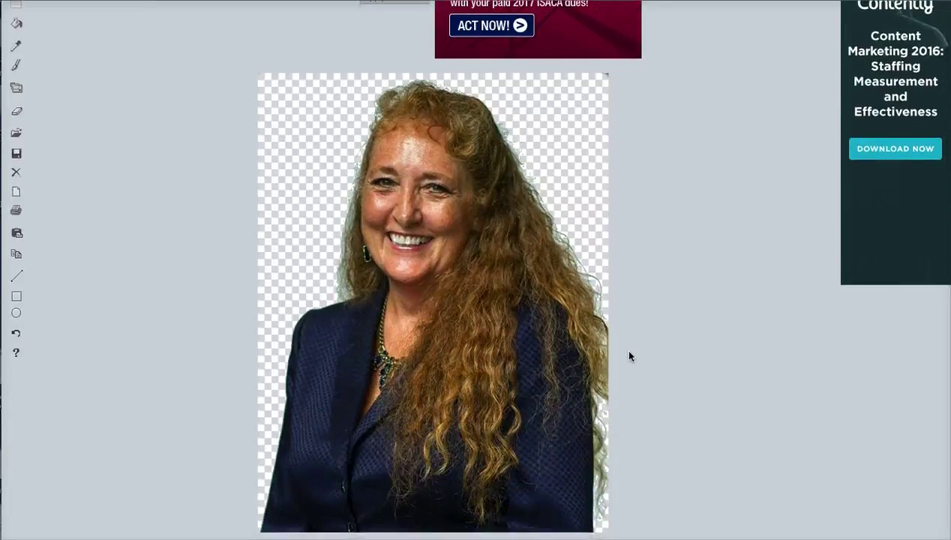
pyautogui.scroll(-3, 629, 356)
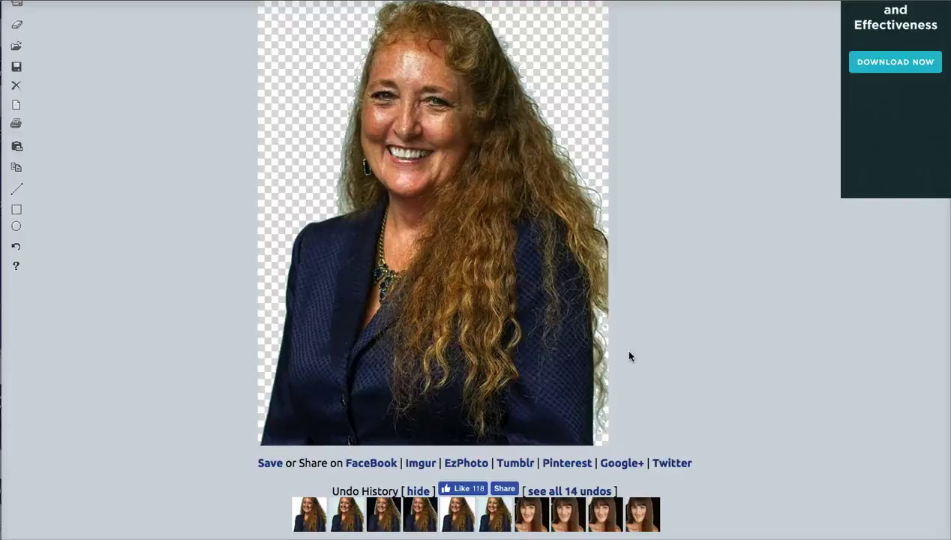